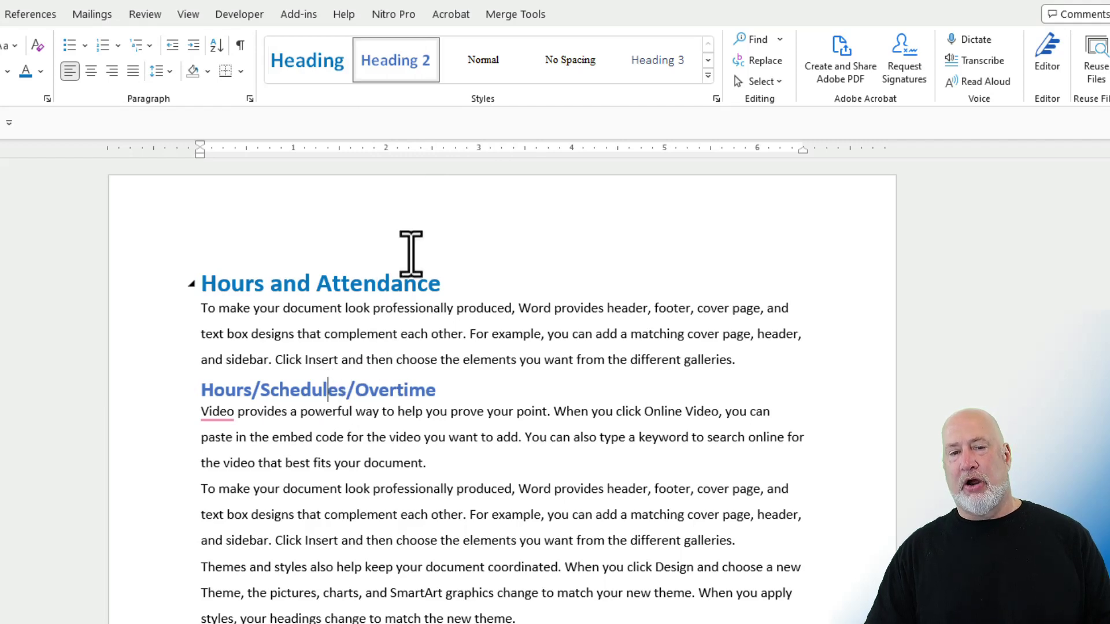
scroll(421, 412, down, 3)
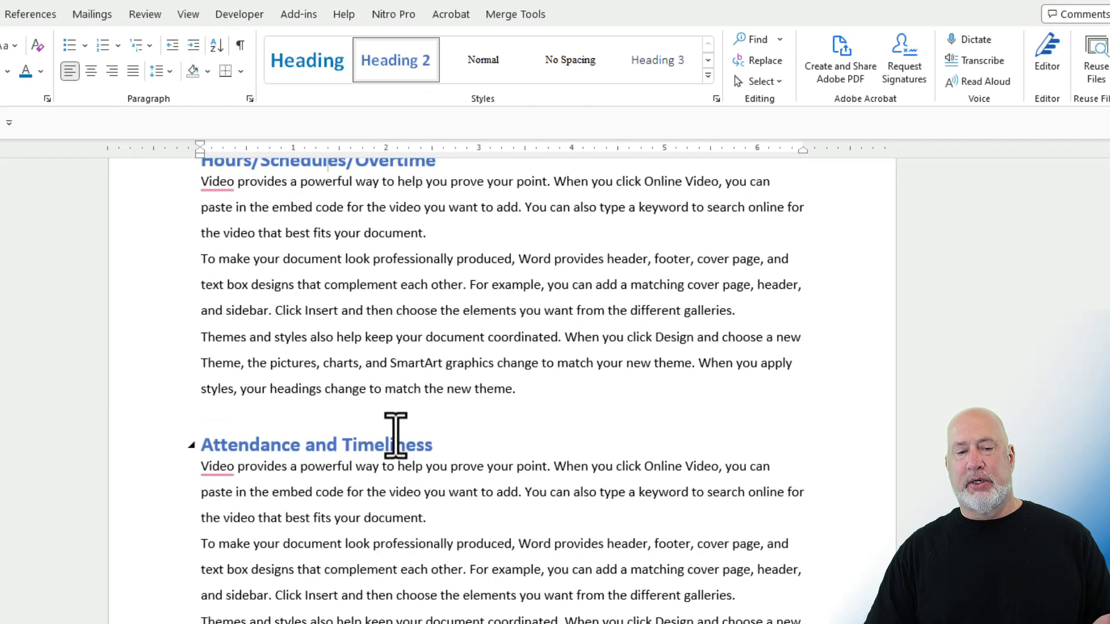
Check the heading and body paragraph styles in the Word handbook.
click(395, 446)
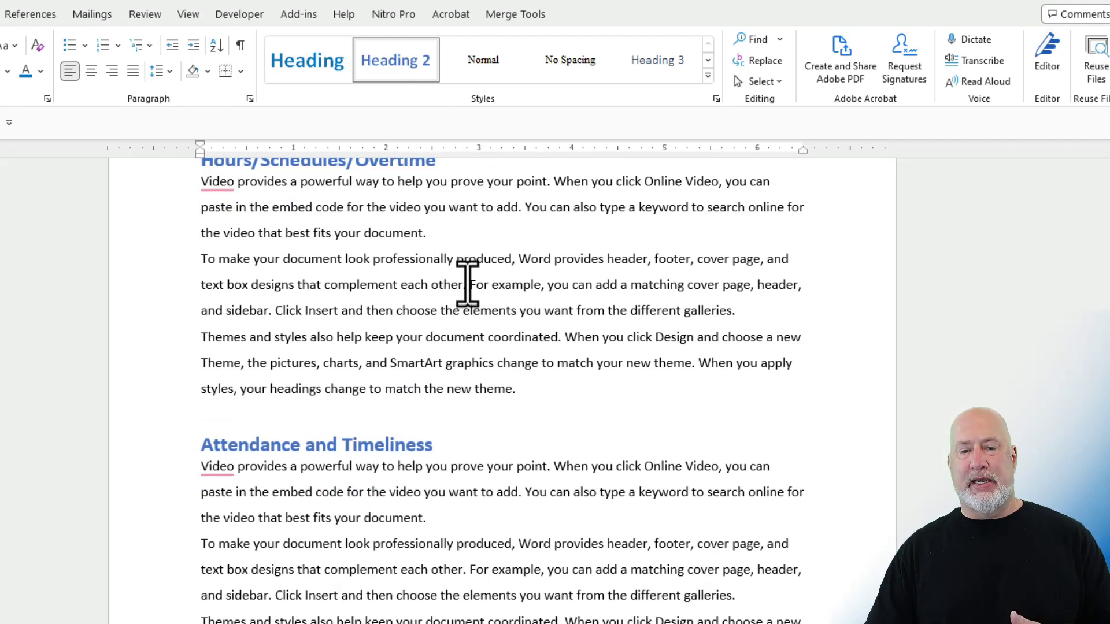
triple_click(468, 284)
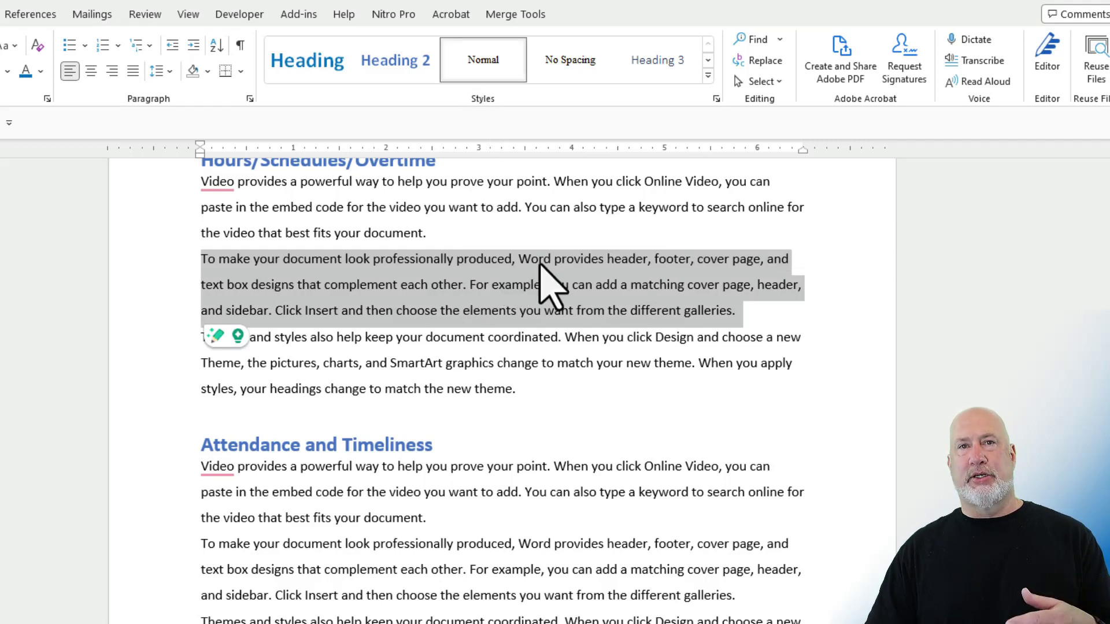
click(544, 286)
scroll(539, 286, down, 3)
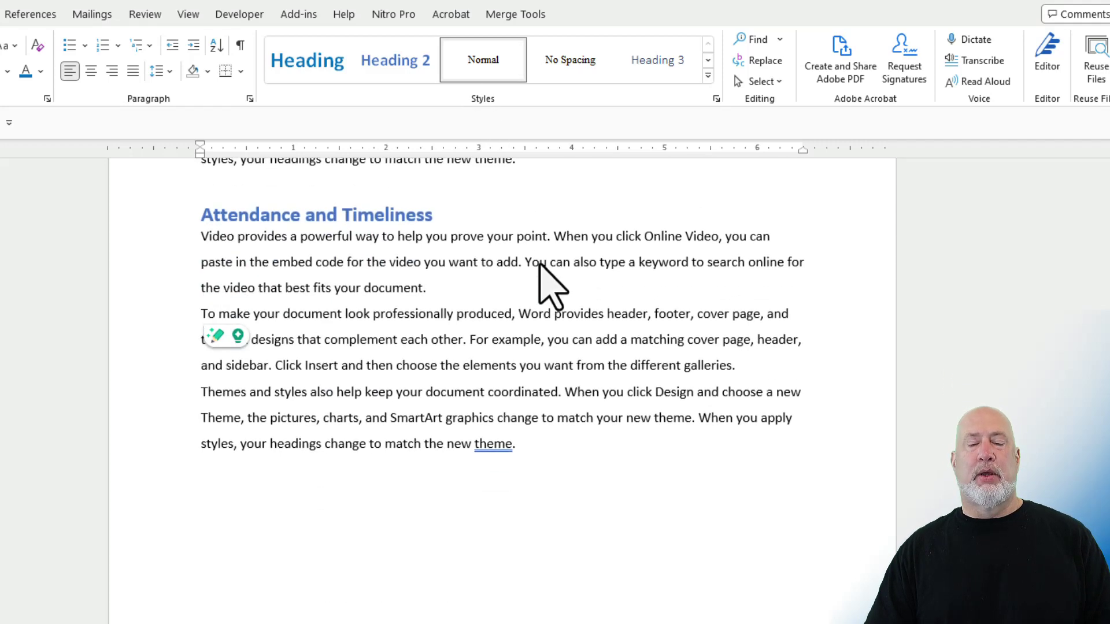
scroll(540, 286, down, 3)
scroll(539, 261, down, 4)
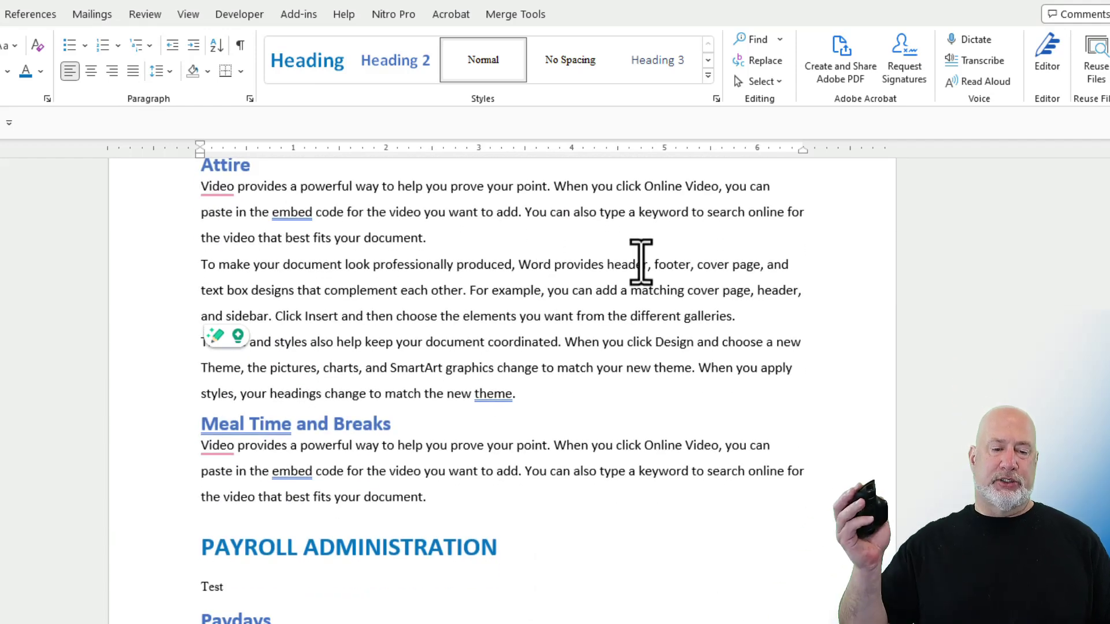
scroll(641, 262, down, 3)
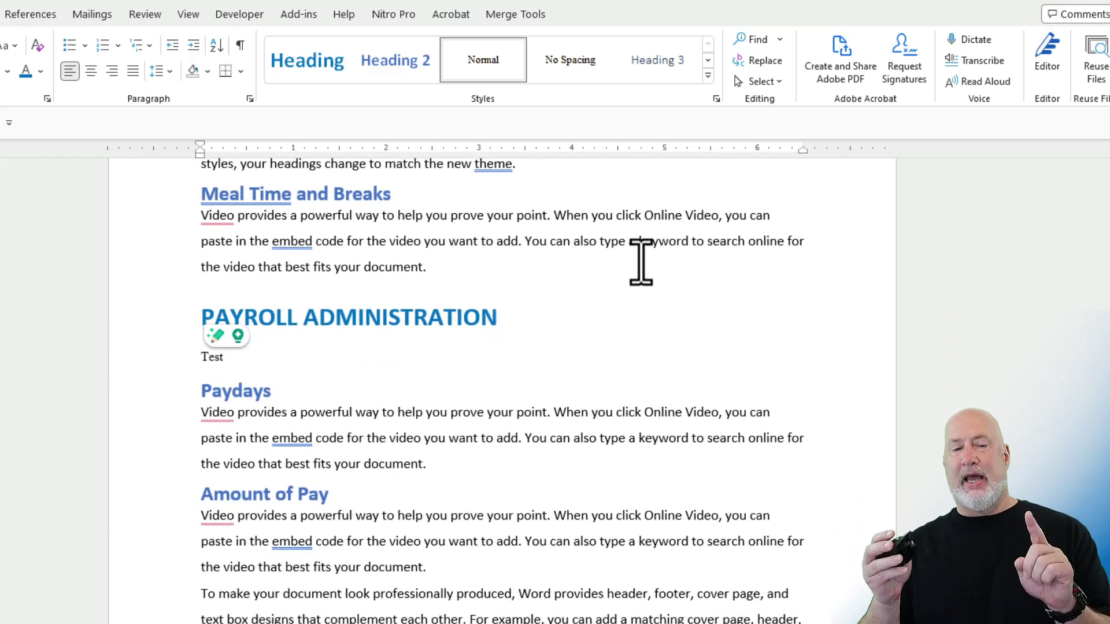
mouse_move(349, 548)
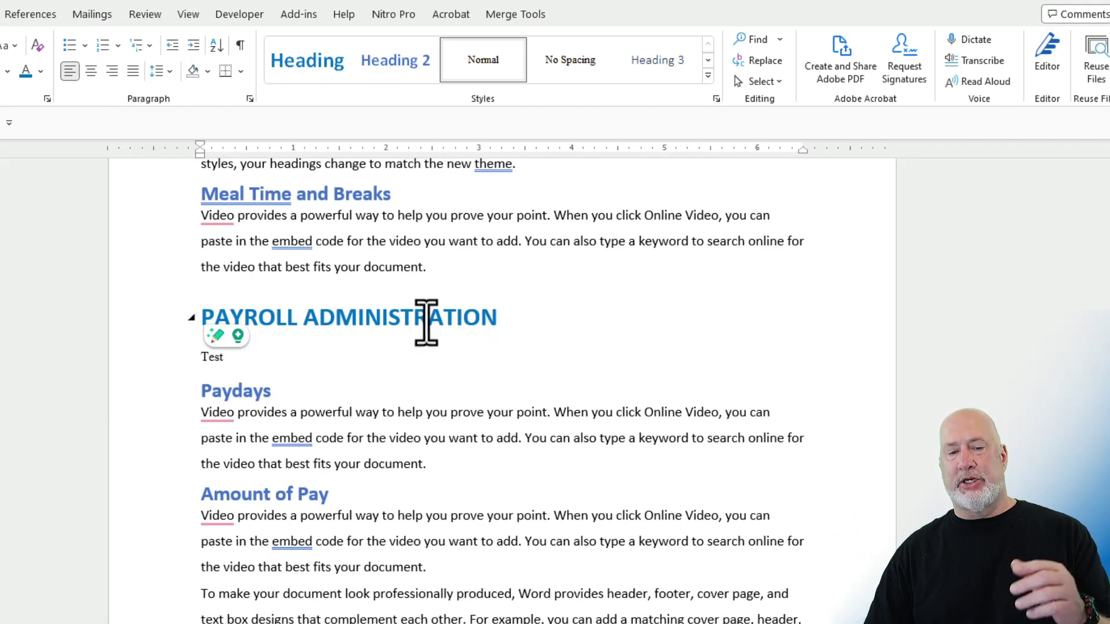
scroll(426, 324, down, 3)
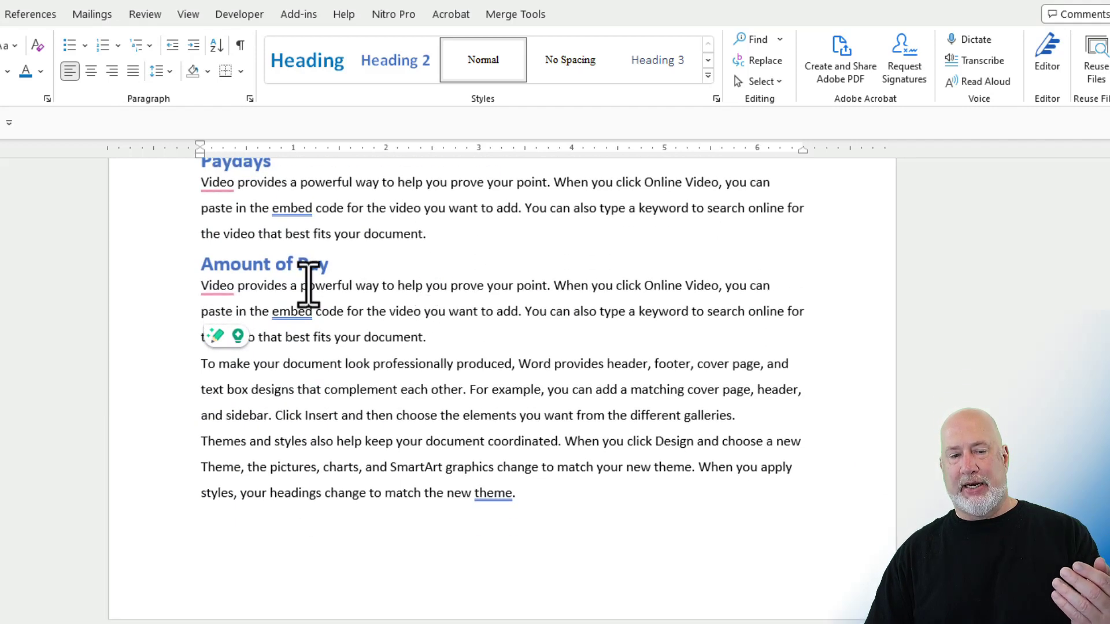
scroll(306, 289, down, 3)
scroll(310, 297, down, 3)
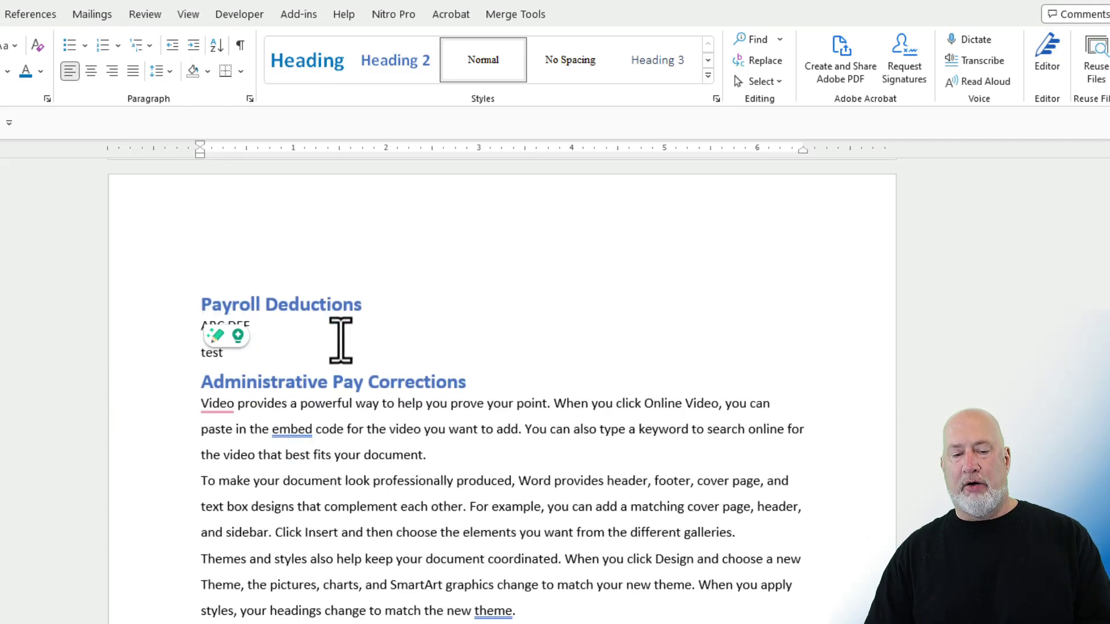
scroll(338, 337, down, 5)
scroll(339, 338, down, 5)
scroll(341, 341, down, 5)
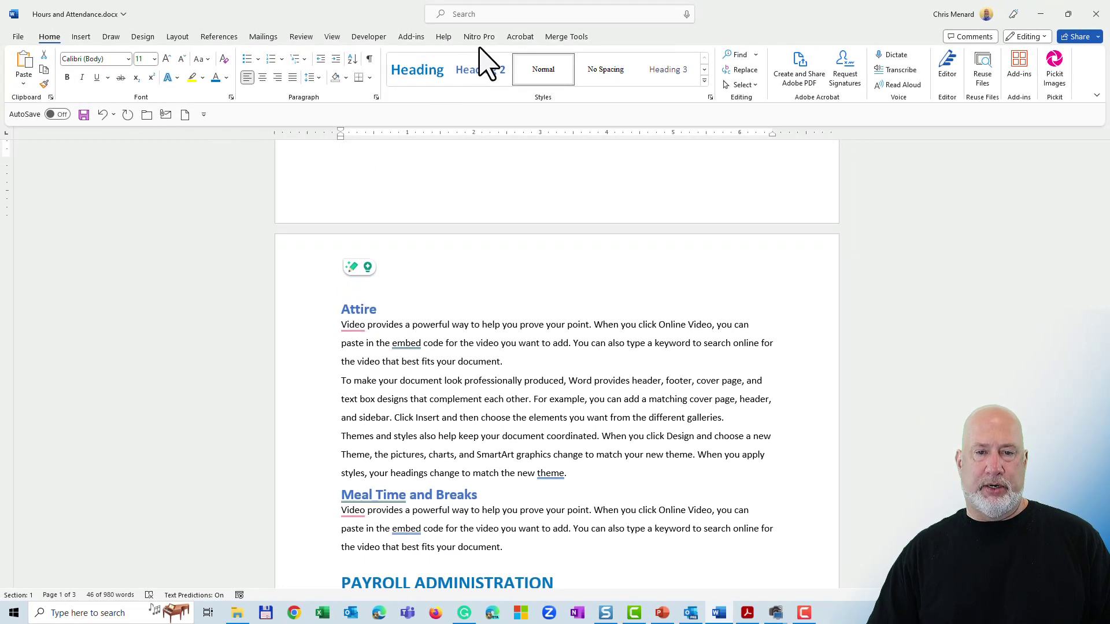
Create the PDF via the Acrobat tab, saving and overwriting Hours and Attendance.pdf.
click(519, 38)
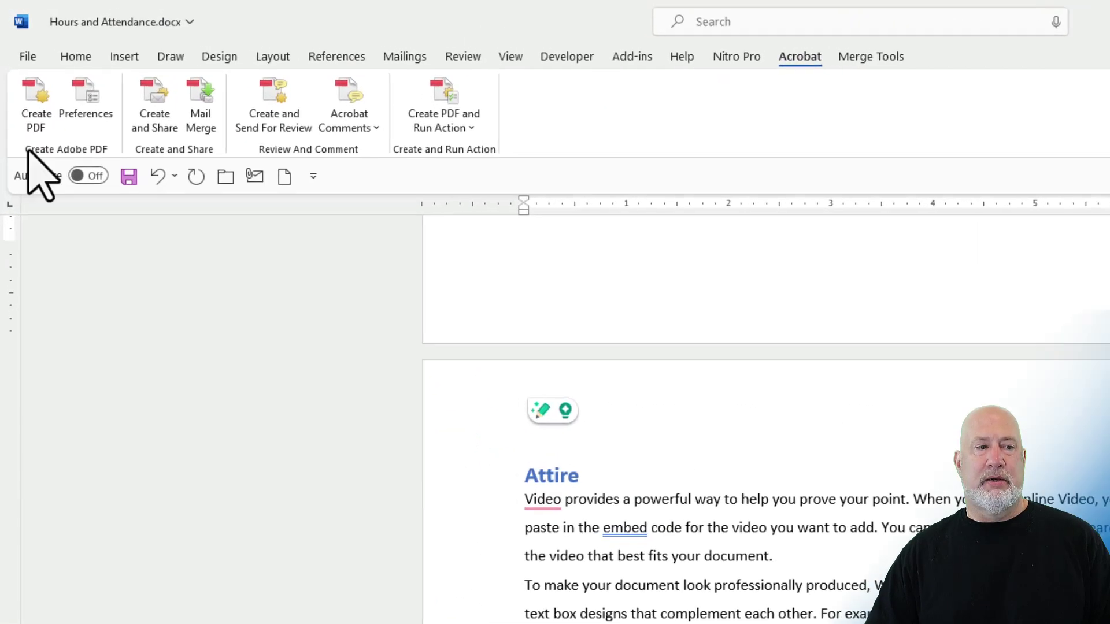
click(39, 108)
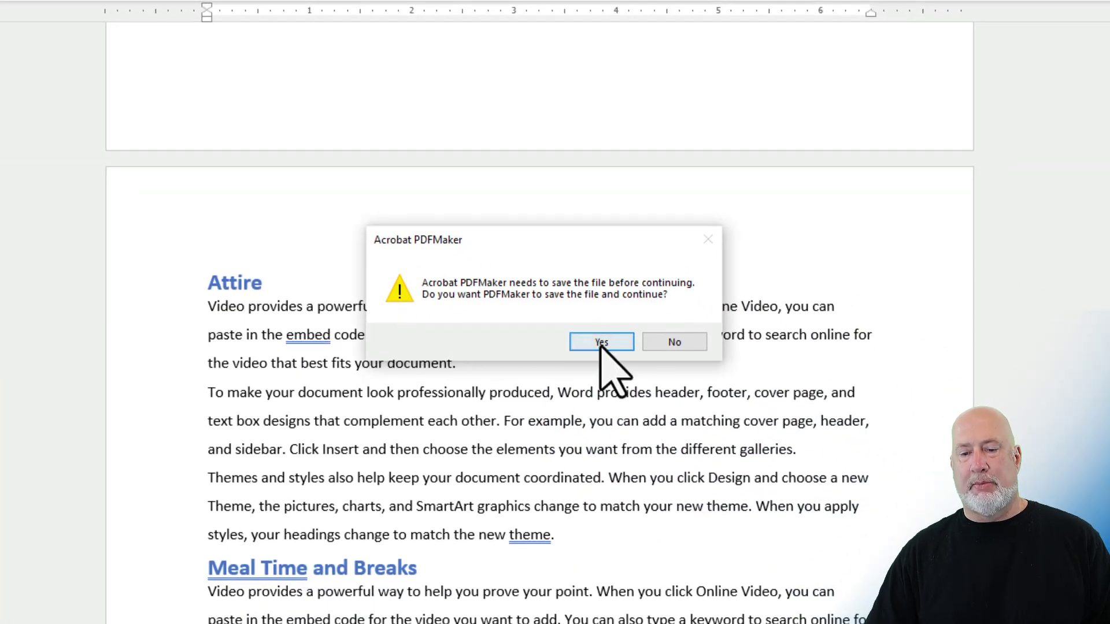
click(600, 343)
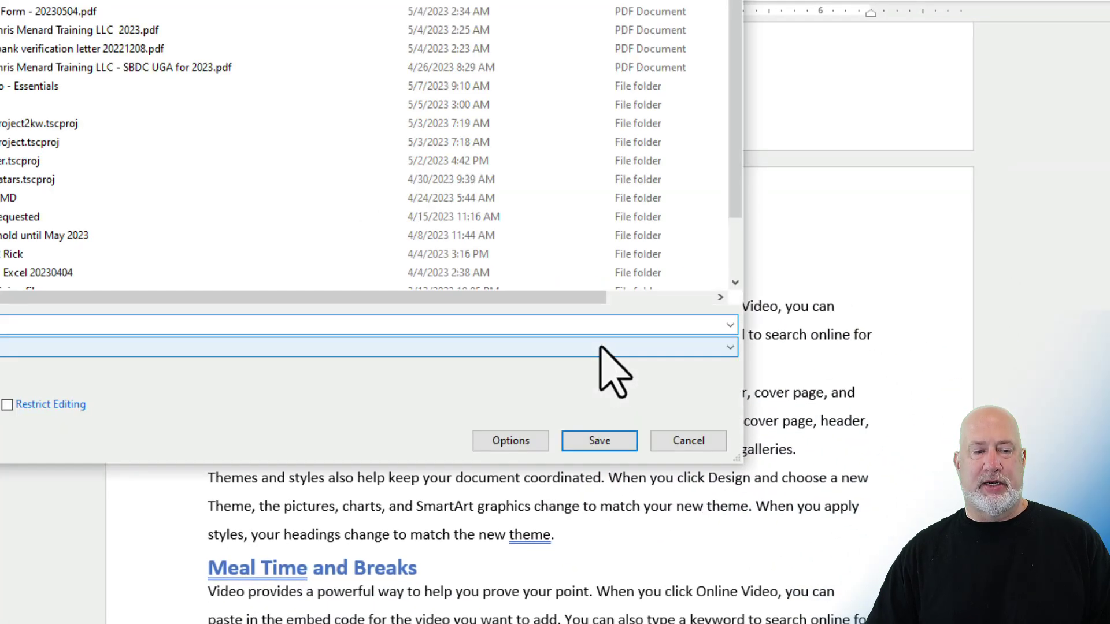
key(Return)
click(580, 279)
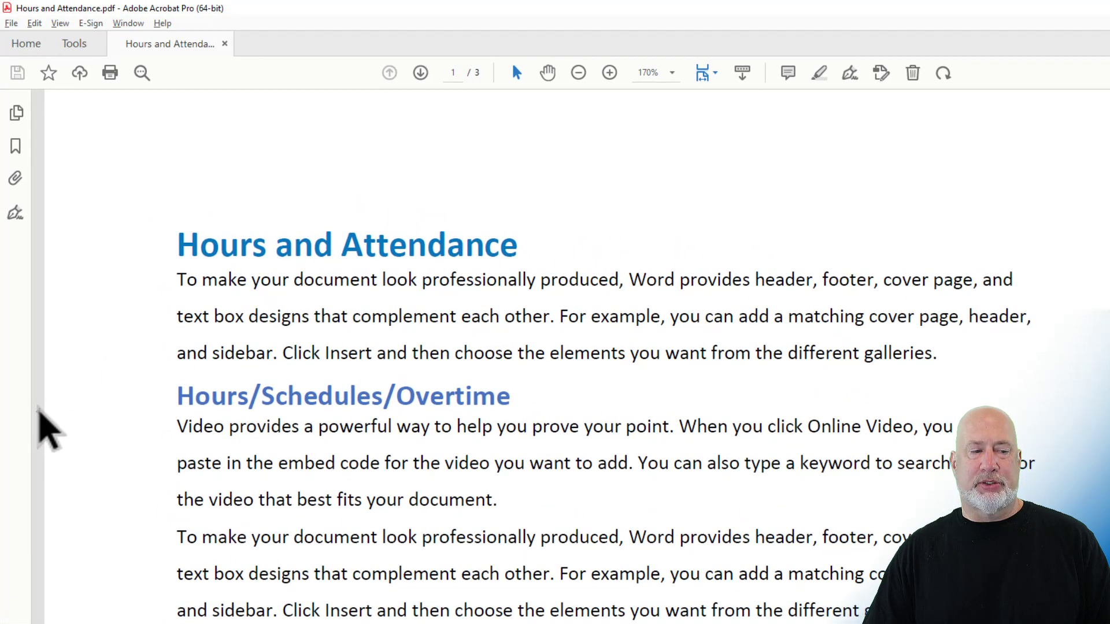
Show the Bookmarks panel listing the handbook's heading hierarchy.
key(F4)
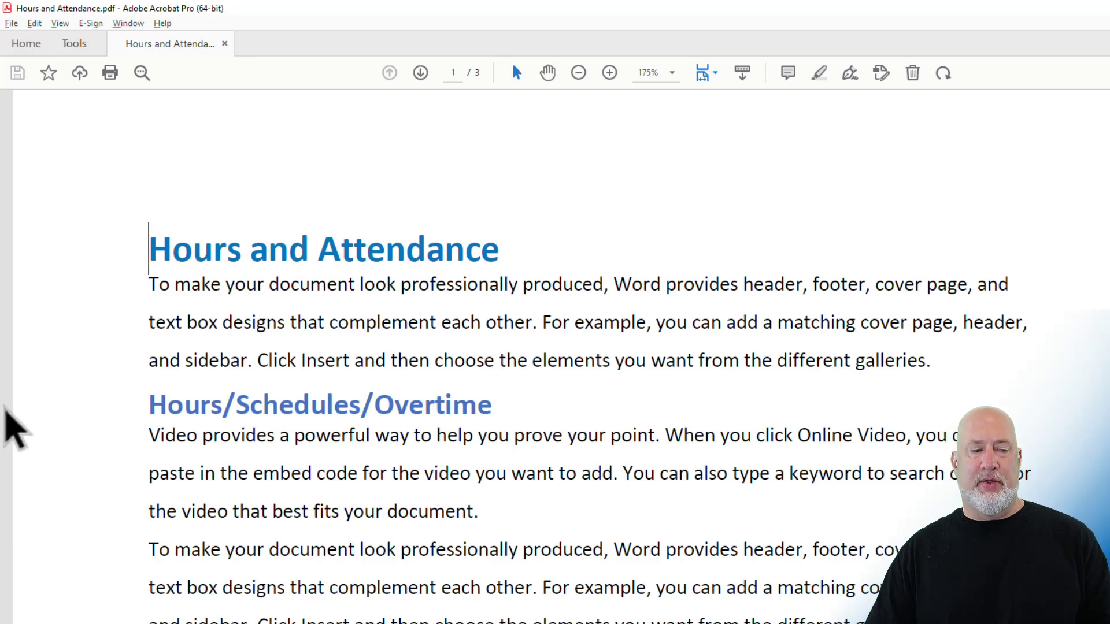
click(5, 413)
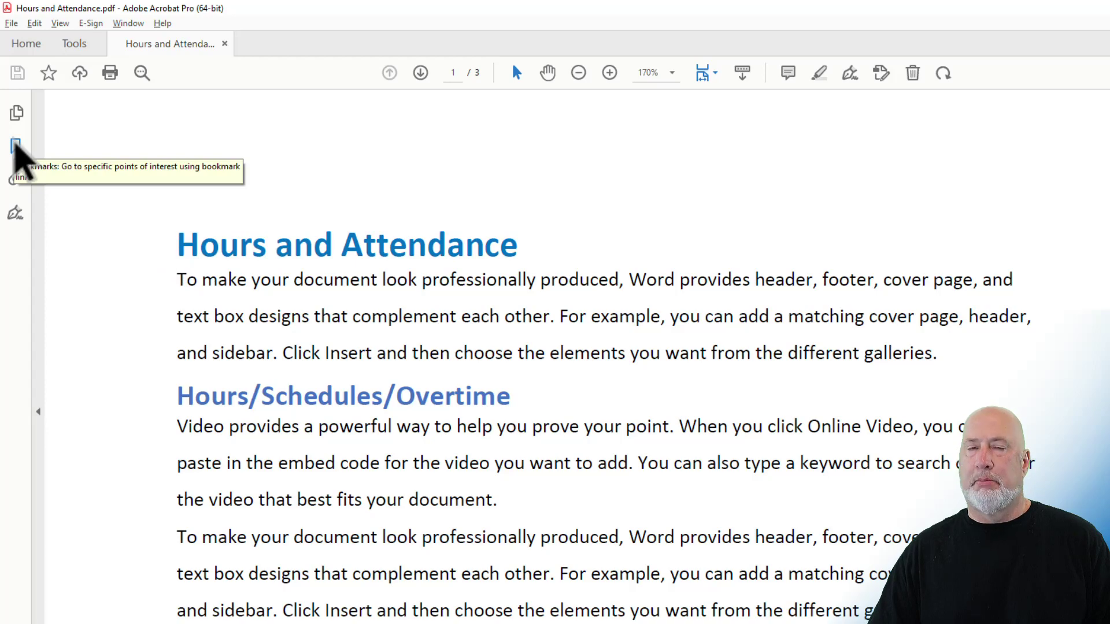
click(15, 148)
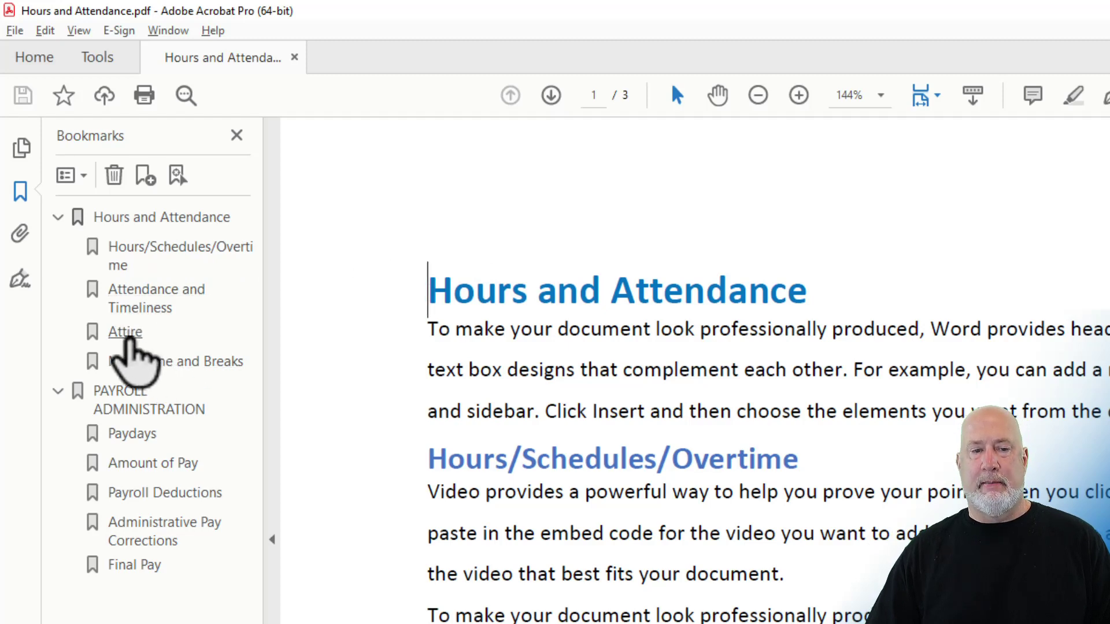
Jump to the Attire, Amount of Pay and PAYROLL ADMINISTRATION bookmarks.
click(126, 333)
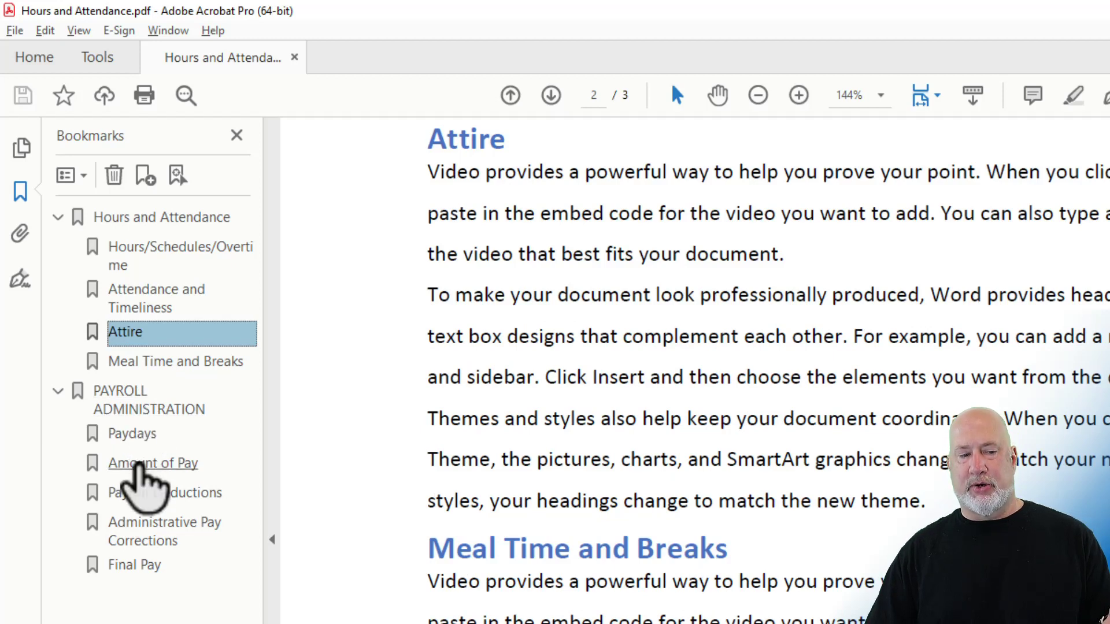
click(139, 465)
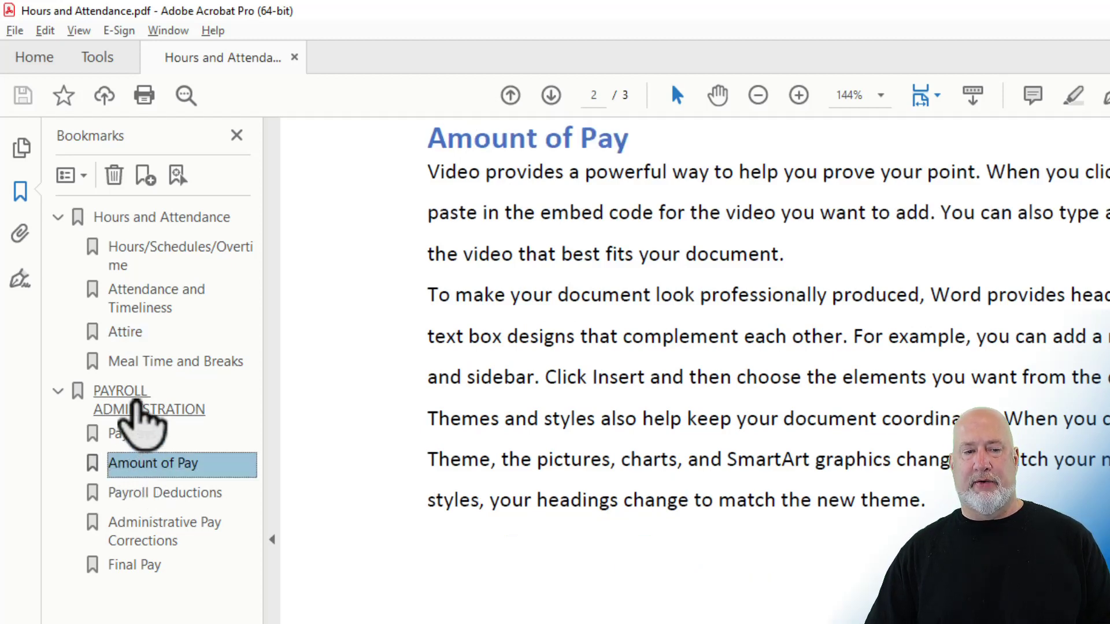
click(135, 401)
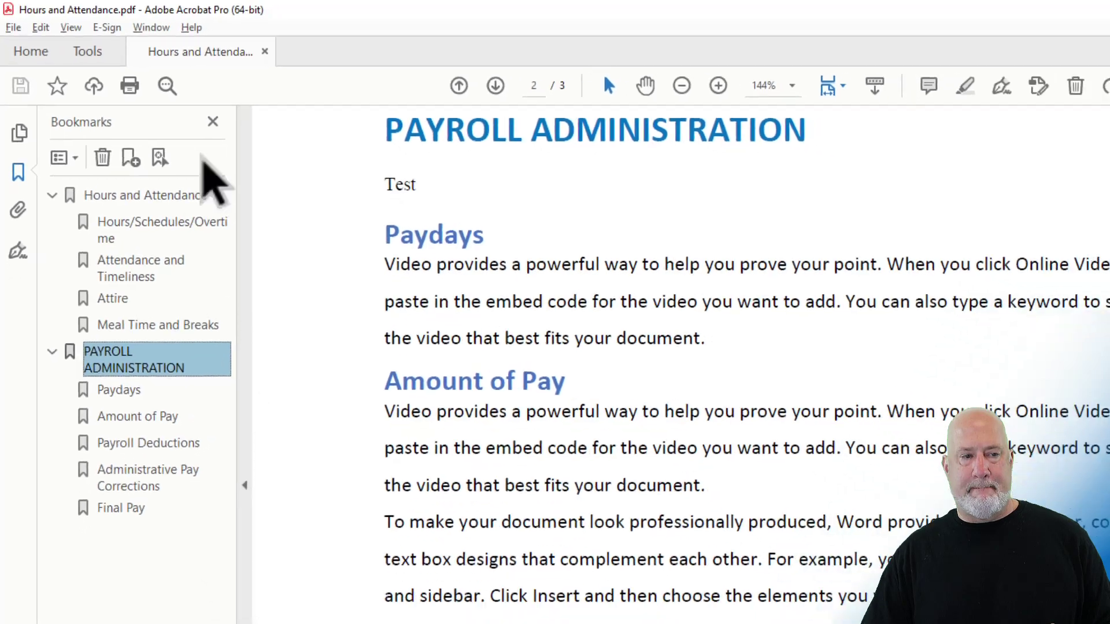
Toggle the bookmarks and bring up the document properties (Ctrl+D).
click(146, 99)
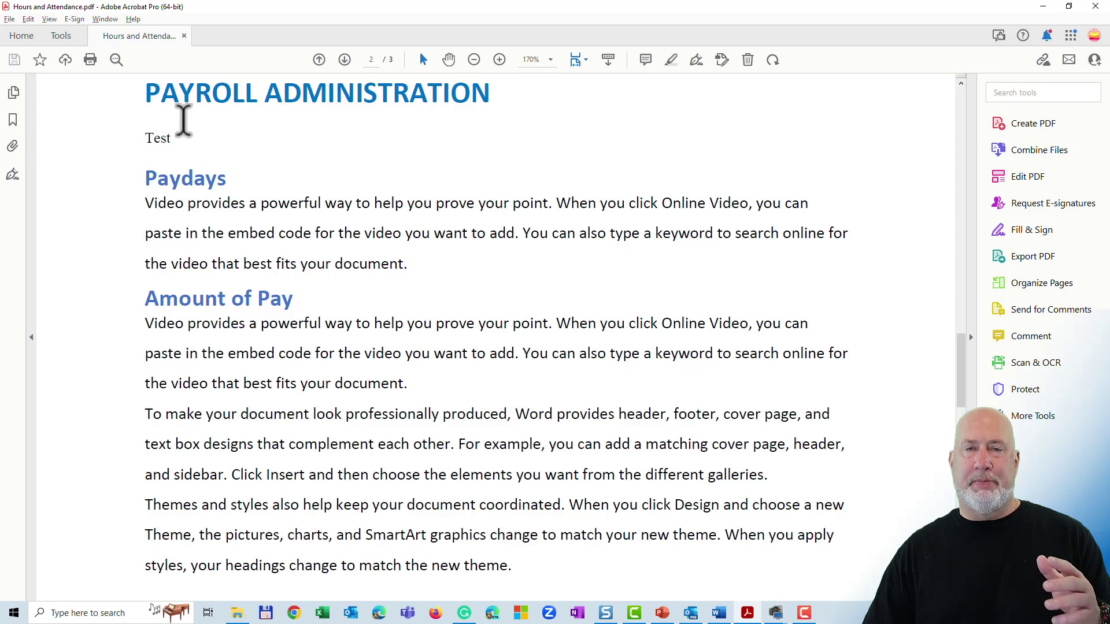
click(13, 122)
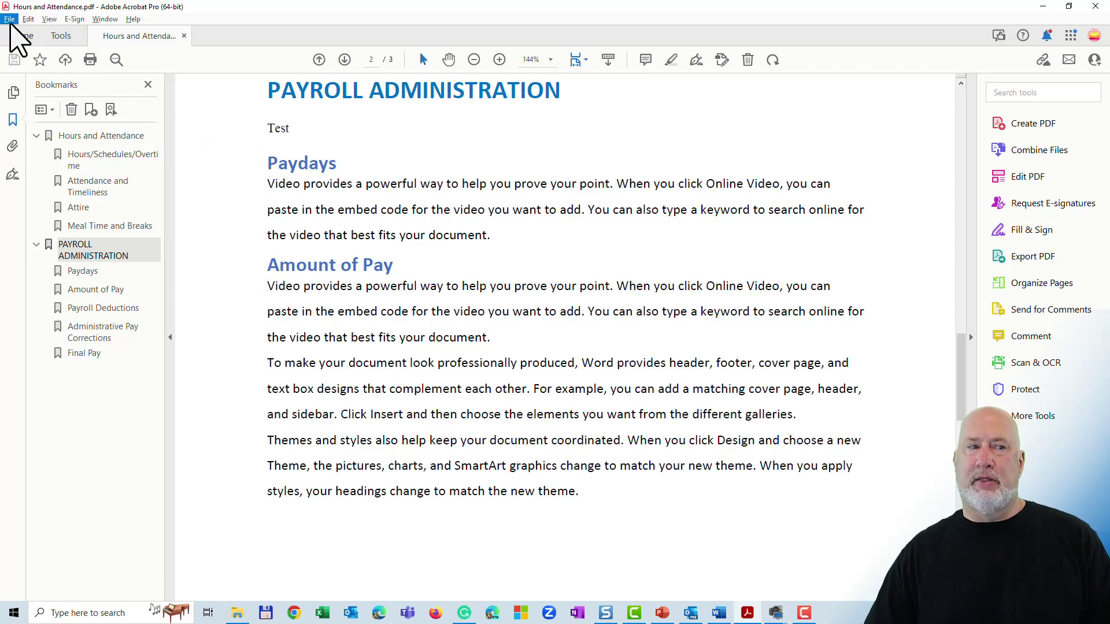
click(11, 19)
key(Escape)
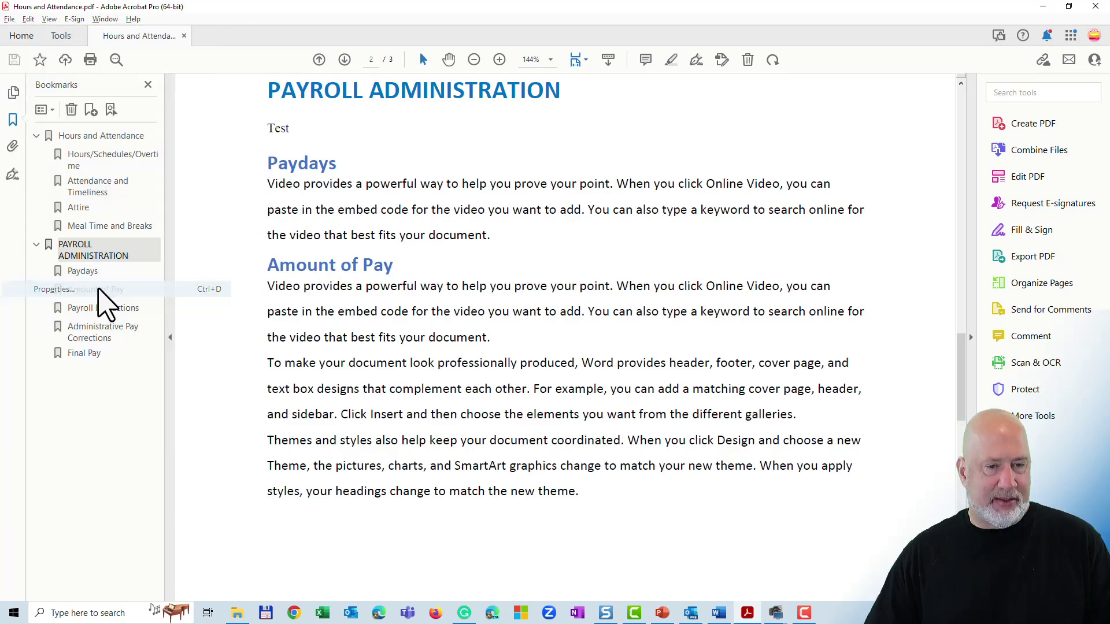
key(ctrl+d)
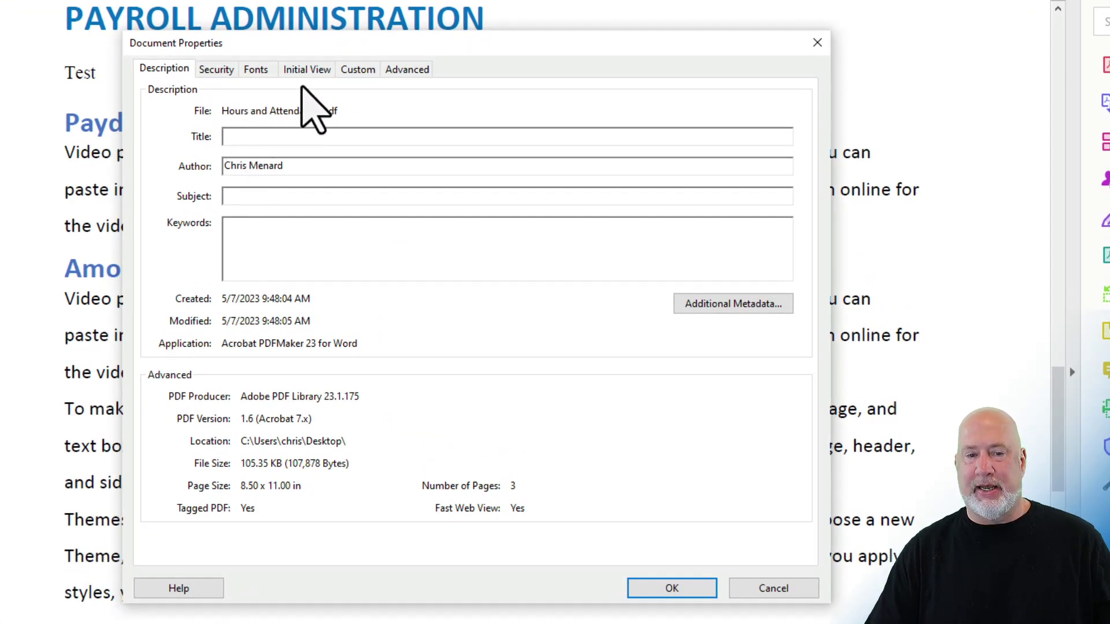
Set the Initial View navigation to Bookmarks Panel and Page and confirm.
click(318, 74)
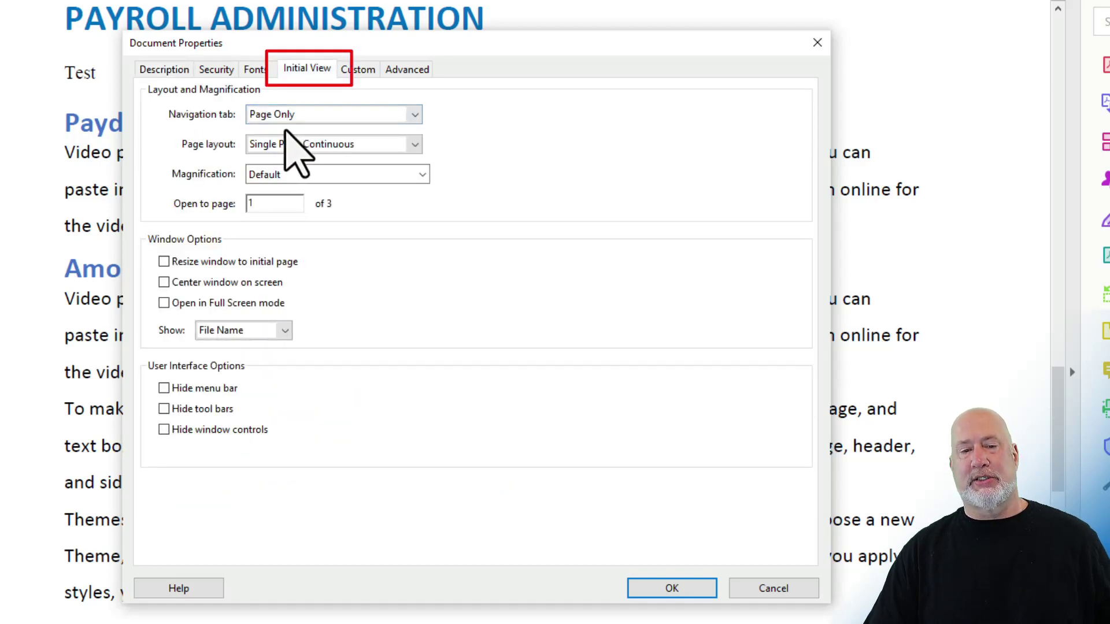
click(302, 119)
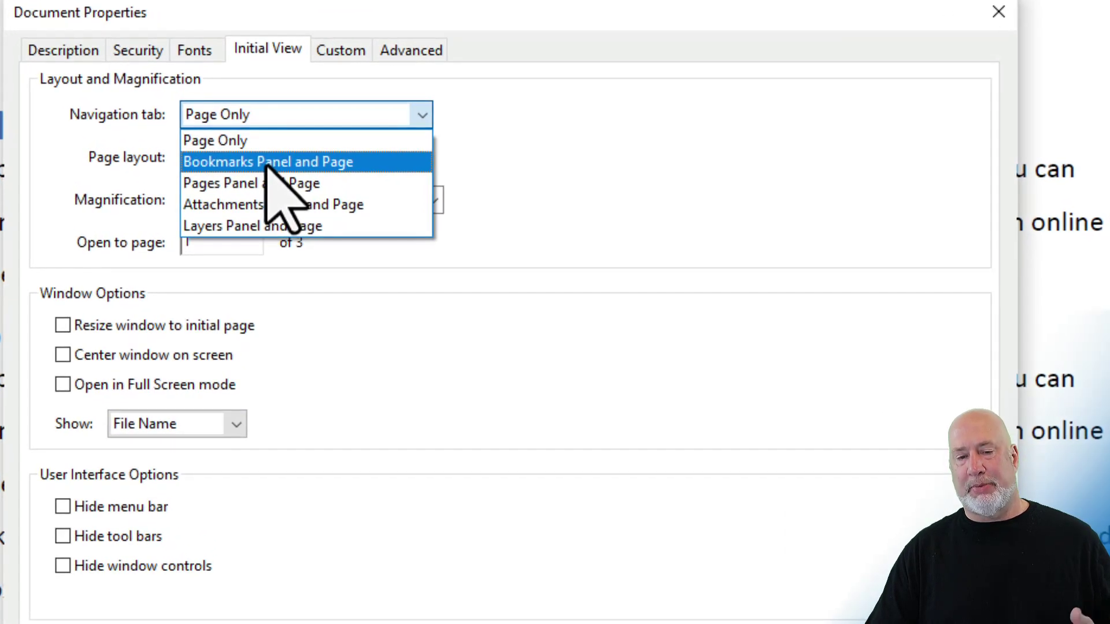
click(274, 163)
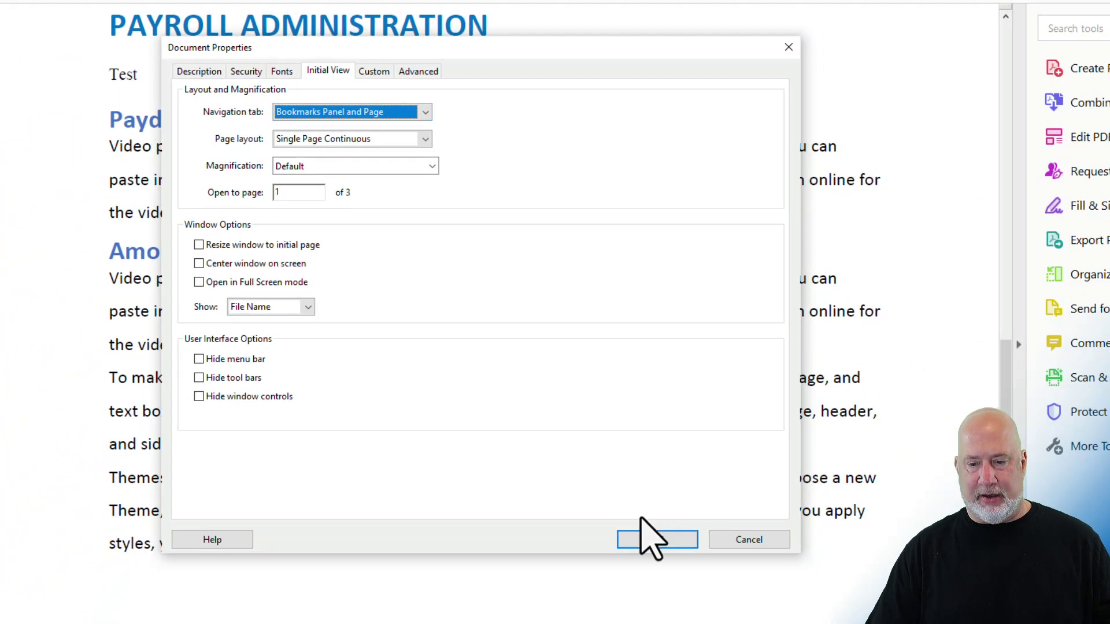
click(657, 539)
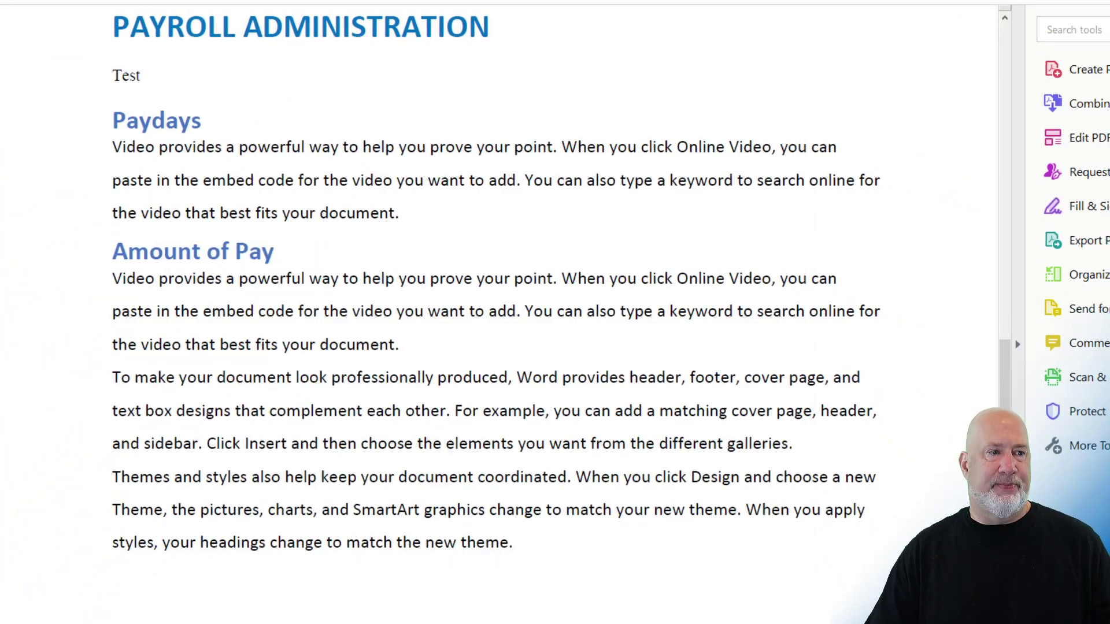
Save the PDF with the new initial view and hide the bookmarks.
click(10, 18)
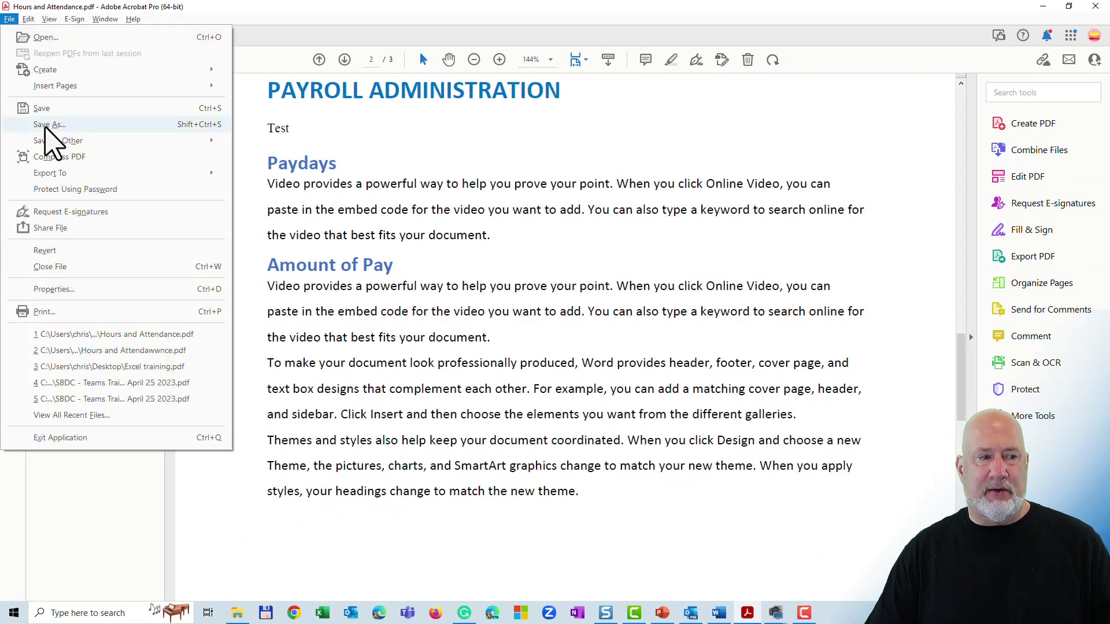
click(47, 108)
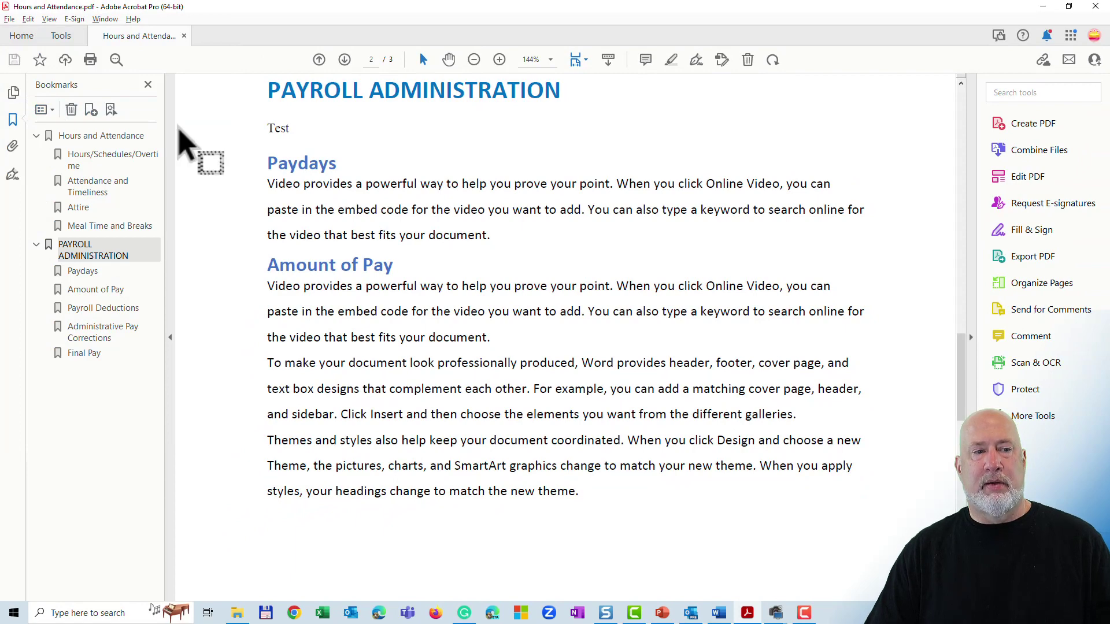
click(147, 85)
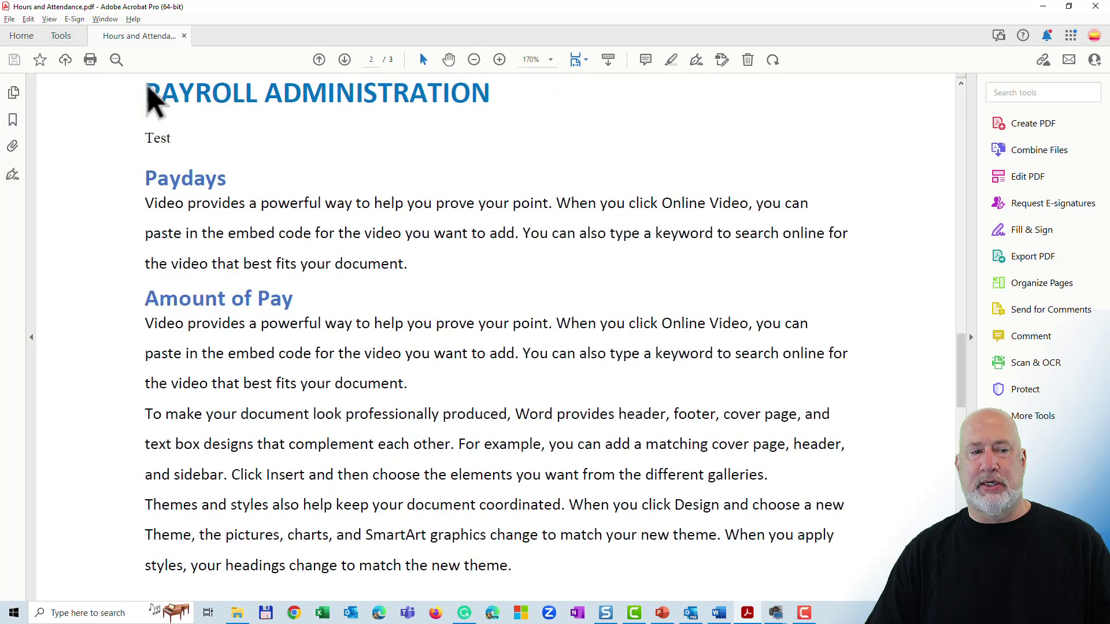
Close the PDF and reopen it from recent files to verify bookmarks show.
click(11, 20)
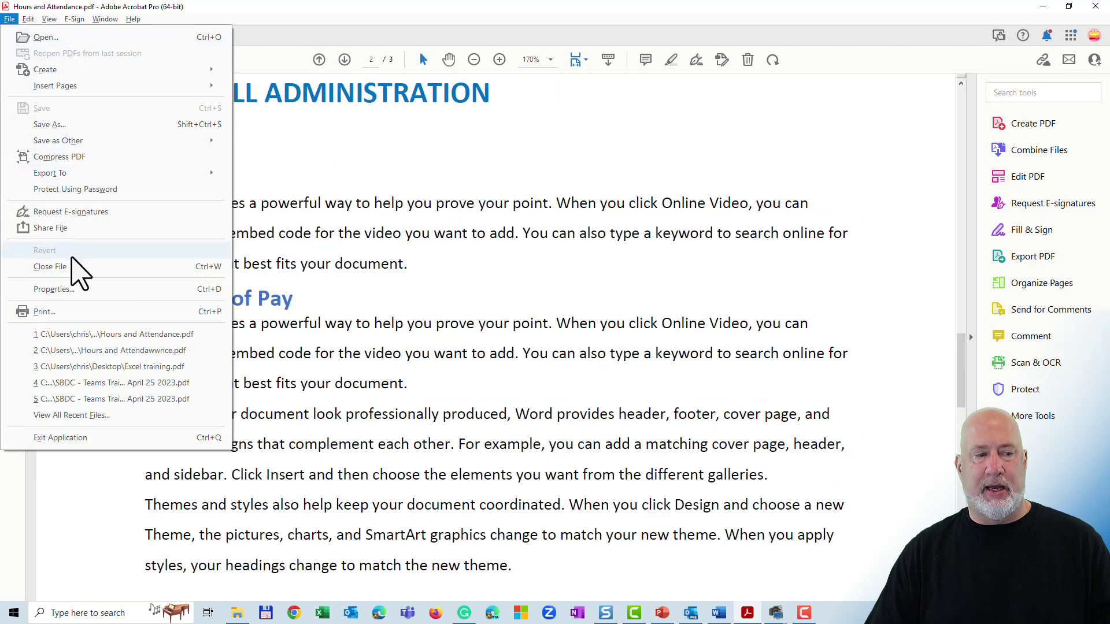
click(75, 270)
click(269, 181)
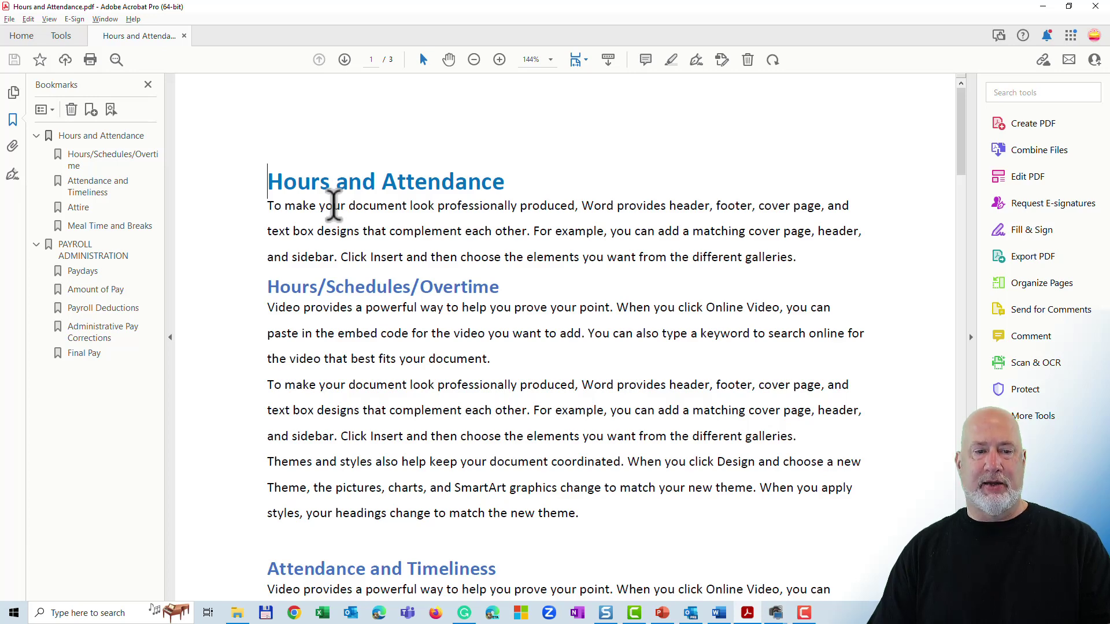
Hide the Bookmarks panel so the first page fills the window.
click(148, 84)
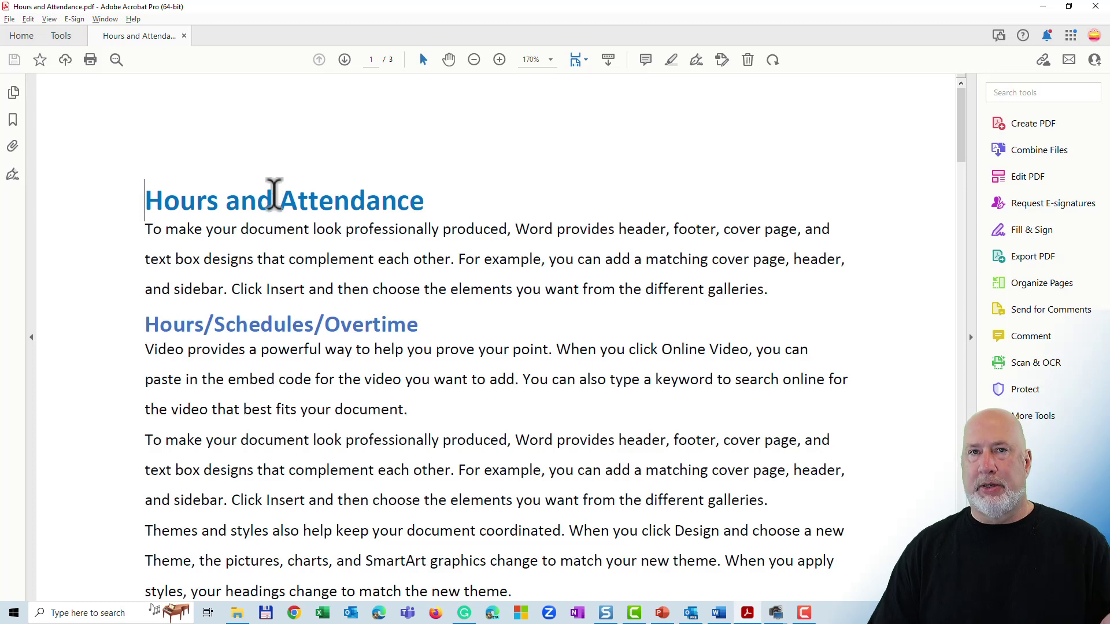